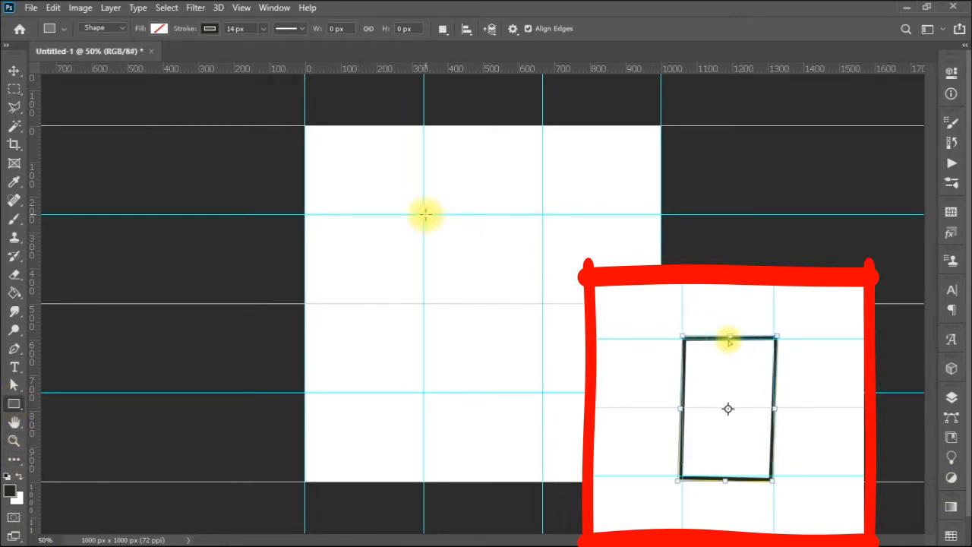
Draw an unfilled rectangle about 328 × 510 px with a 14 px stroke in the central guide area
drag(426, 215, 540, 394)
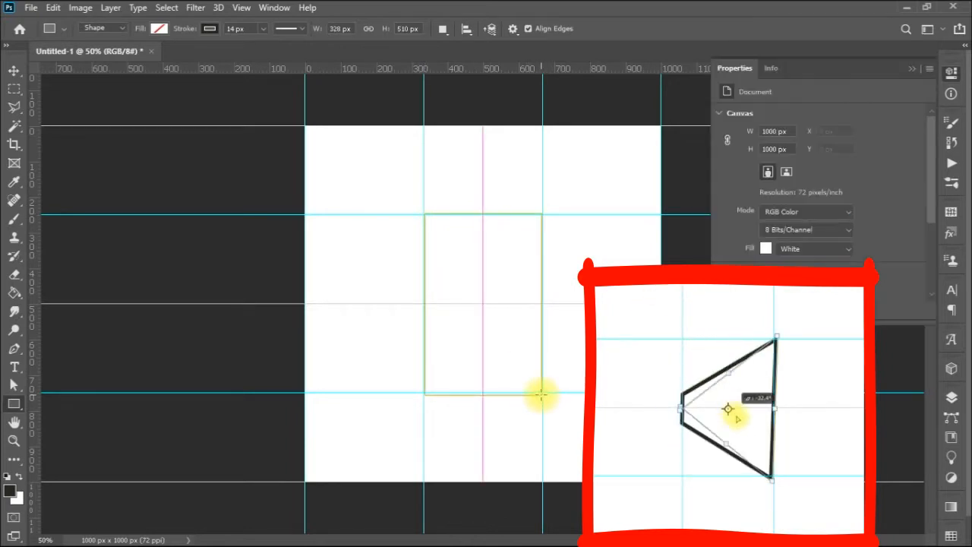
click(914, 70)
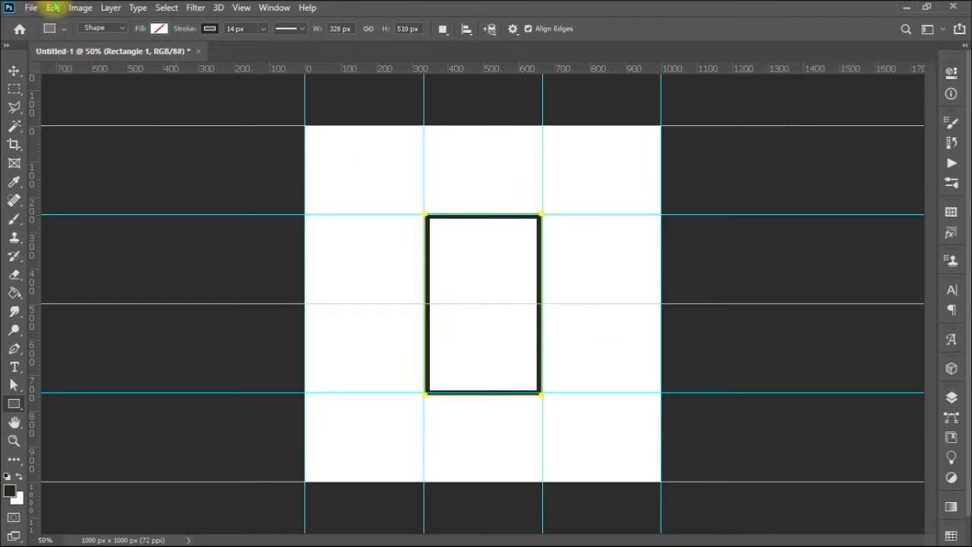
click(54, 7)
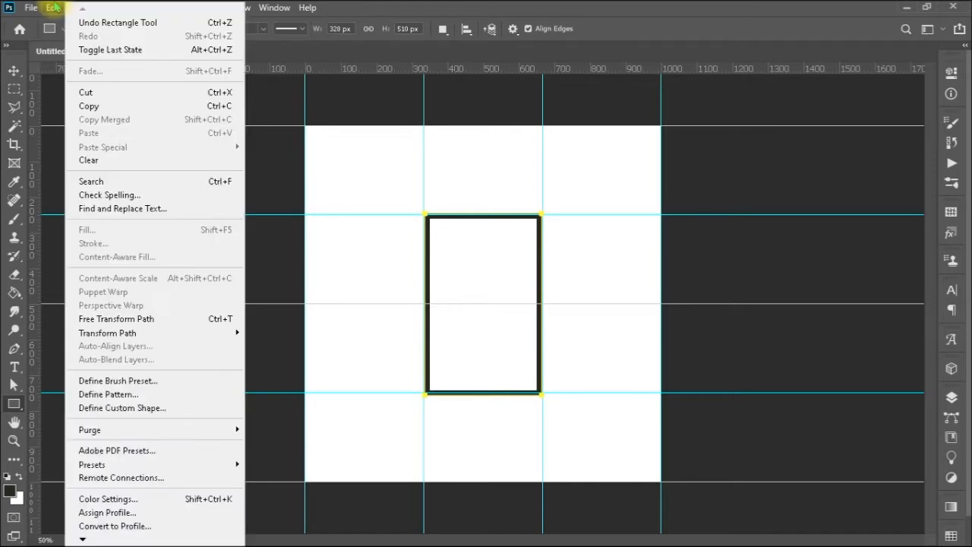
mouse_move(161, 339)
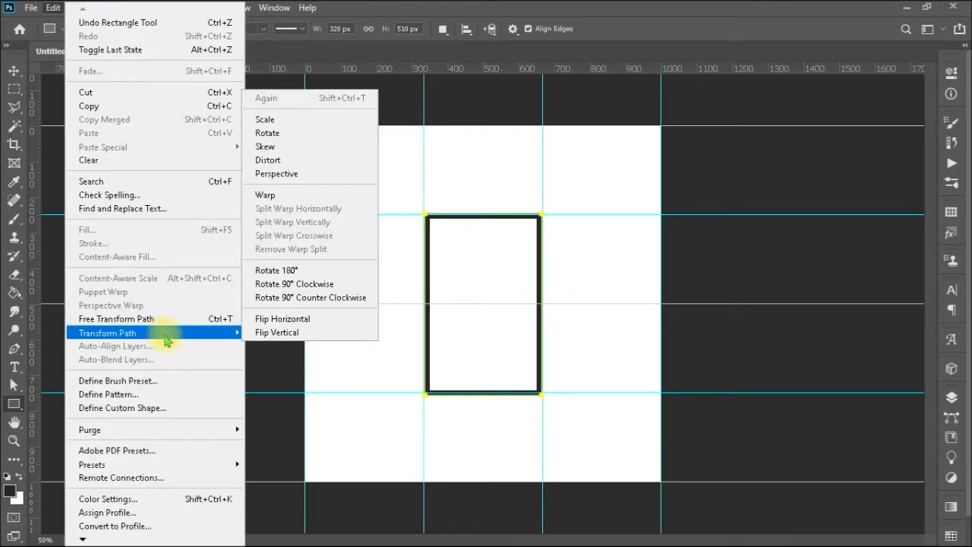
key(Escape)
key(Escape)
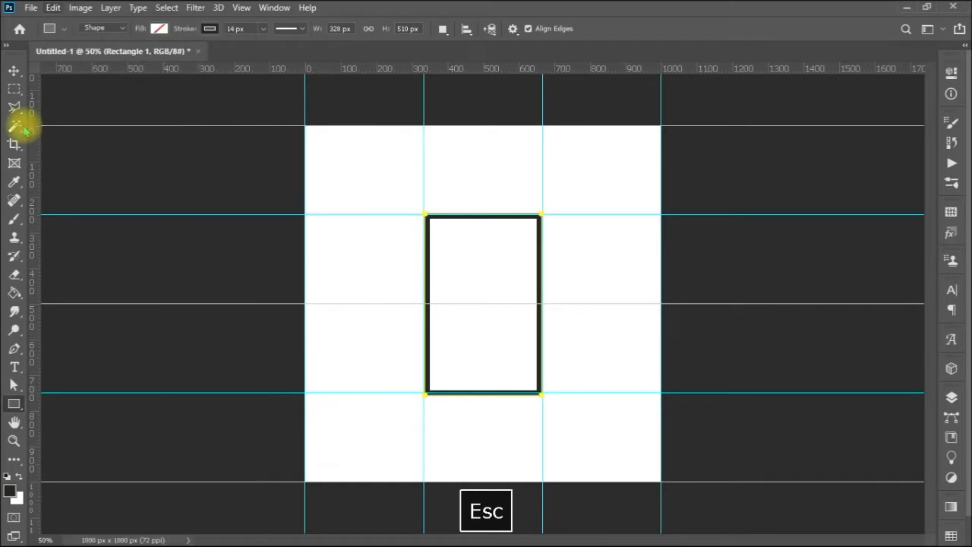
Switch to the Move tool and skew the rectangle's upper-left corner vertically by about 0.35°
click(14, 71)
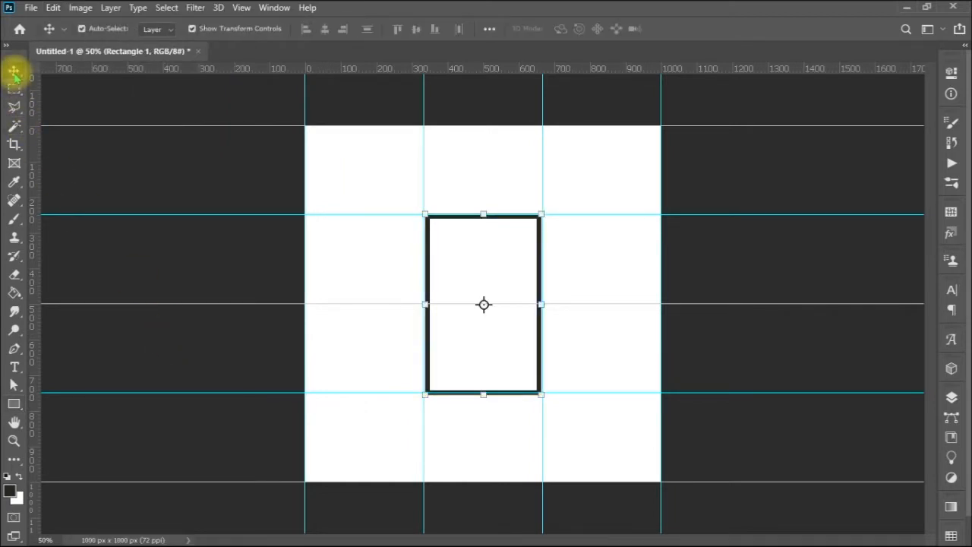
click(53, 8)
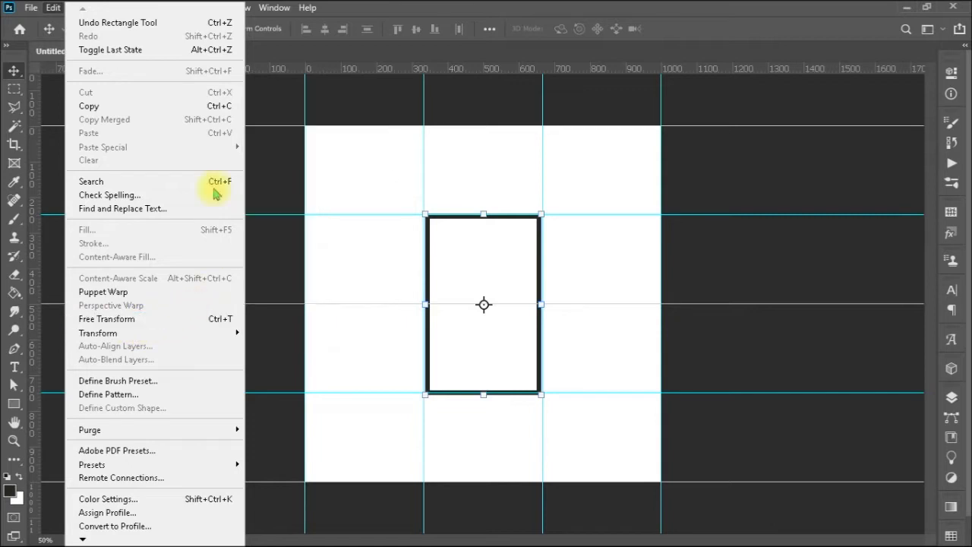
mouse_move(236, 332)
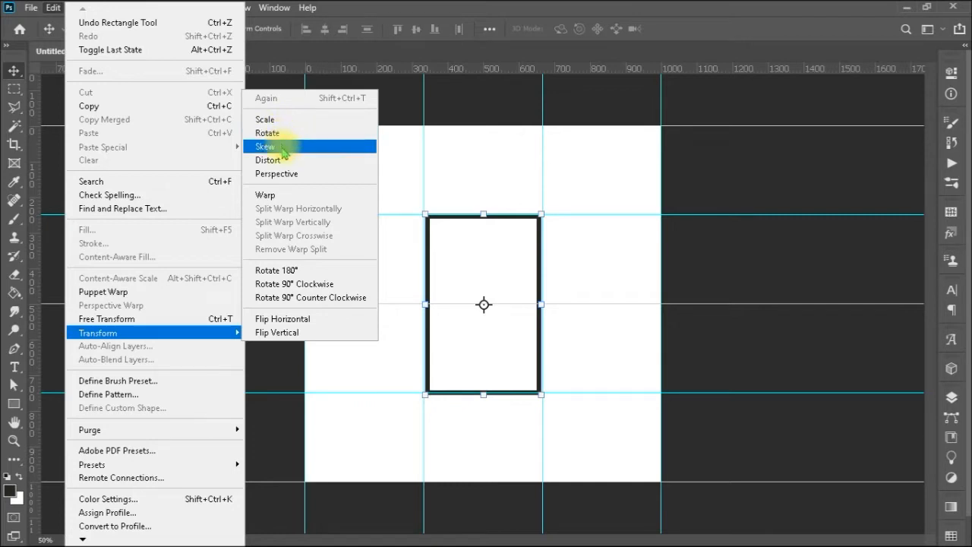
click(283, 150)
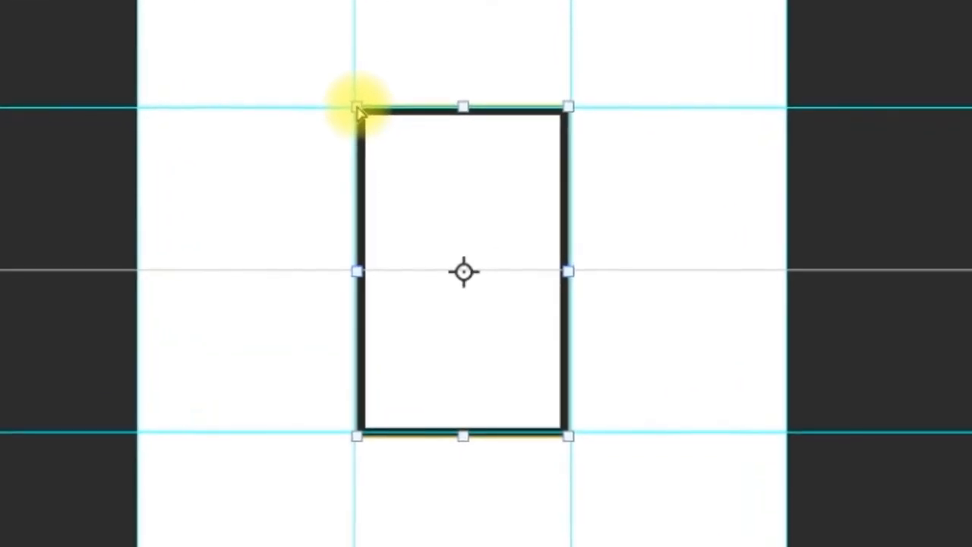
mouse_move(346, 109)
mouse_down()
mouse_move(225, 128)
mouse_move(346, 129)
mouse_move(347, 109)
mouse_move(359, 348)
mouse_move(364, 137)
mouse_move(368, 243)
mouse_move(212, 276)
mouse_move(401, 281)
mouse_move(469, 271)
mouse_move(486, 308)
mouse_move(490, 289)
mouse_move(459, 180)
mouse_move(460, 159)
mouse_move(479, 161)
mouse_move(433, 143)
mouse_move(352, 134)
mouse_move(354, 110)
mouse_up()
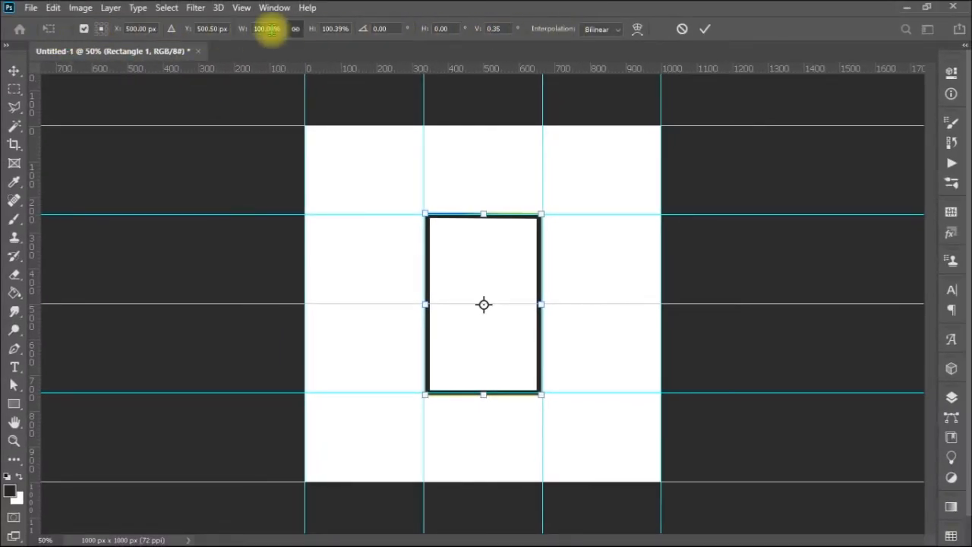
Distort the rectangle by pulling its upper-left corner slightly outward onto the vertical guide
click(53, 8)
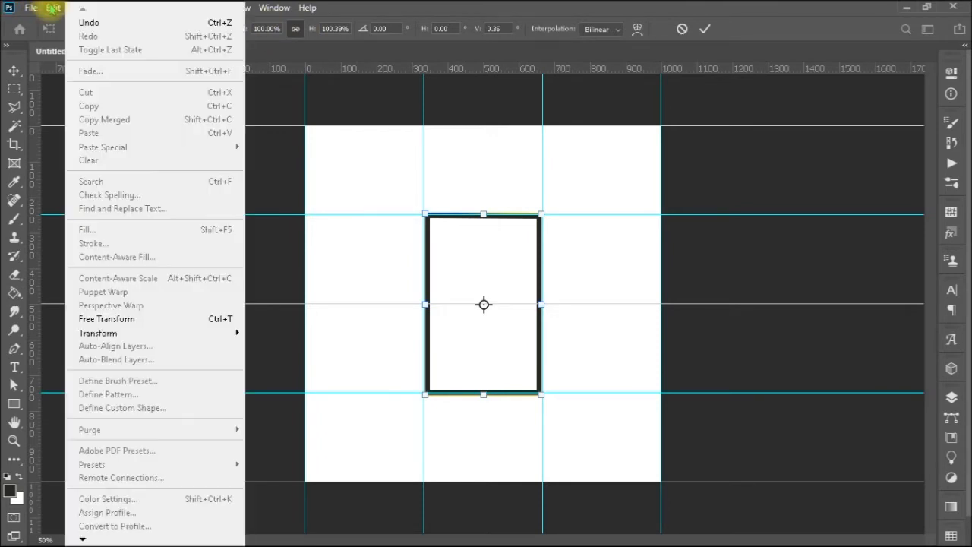
mouse_move(156, 342)
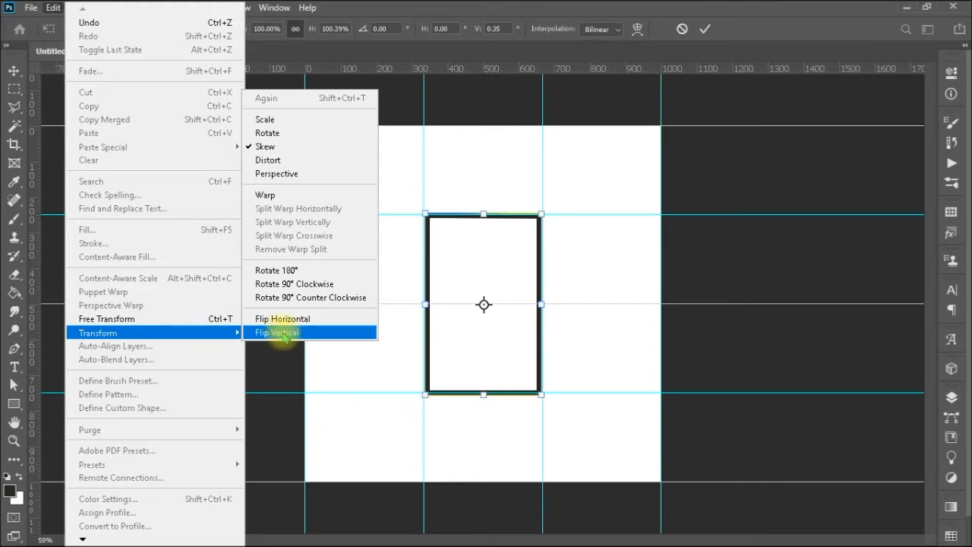
click(278, 161)
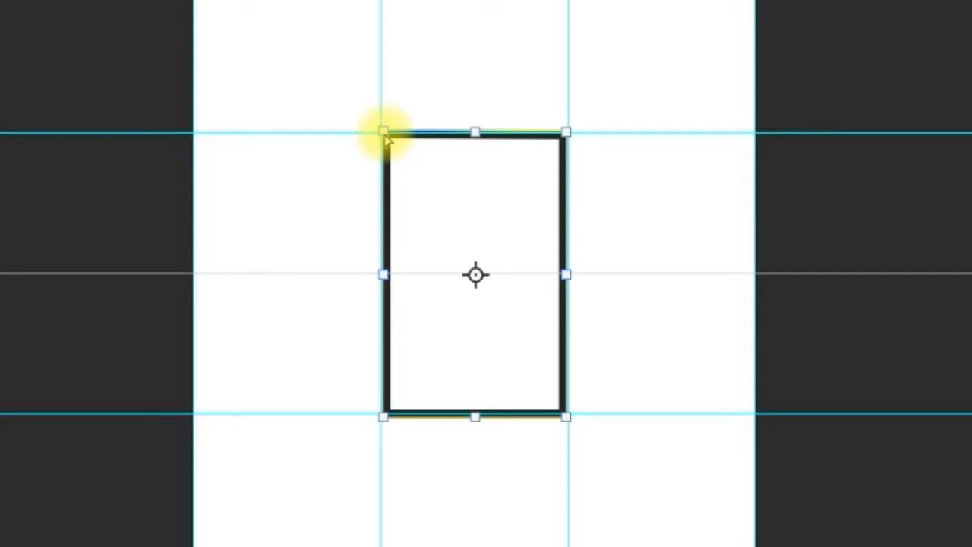
mouse_move(382, 135)
mouse_down()
mouse_move(311, 111)
mouse_move(254, 67)
mouse_move(395, 178)
mouse_move(448, 243)
mouse_move(417, 217)
mouse_move(391, 265)
mouse_move(364, 180)
mouse_move(467, 108)
mouse_move(497, 231)
mouse_move(304, 85)
mouse_move(441, 193)
mouse_move(417, 132)
mouse_move(369, 113)
mouse_move(377, 131)
mouse_up()
drag(393, 163, 393, 163)
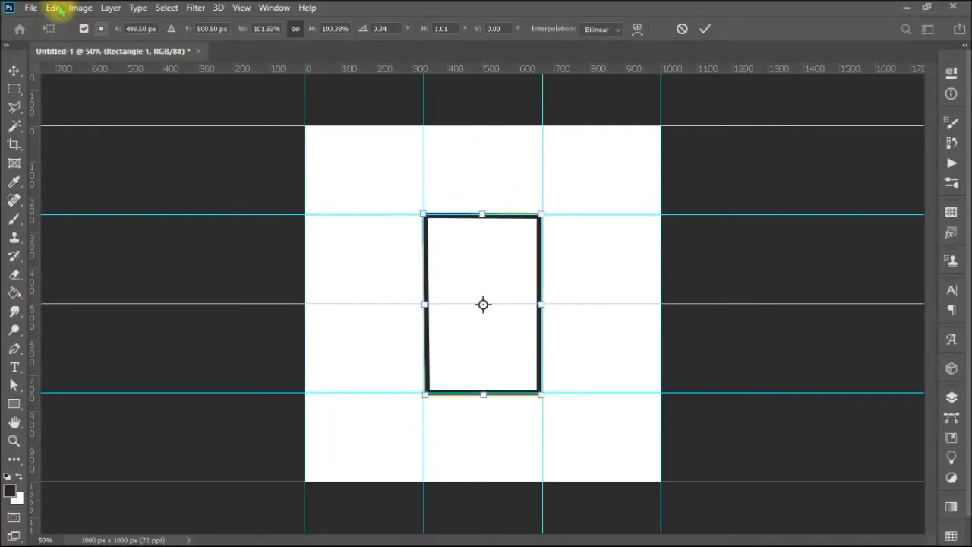
Adjust the rectangle's upper-left corner slightly with the Perspective transform and apply the transformation
click(52, 8)
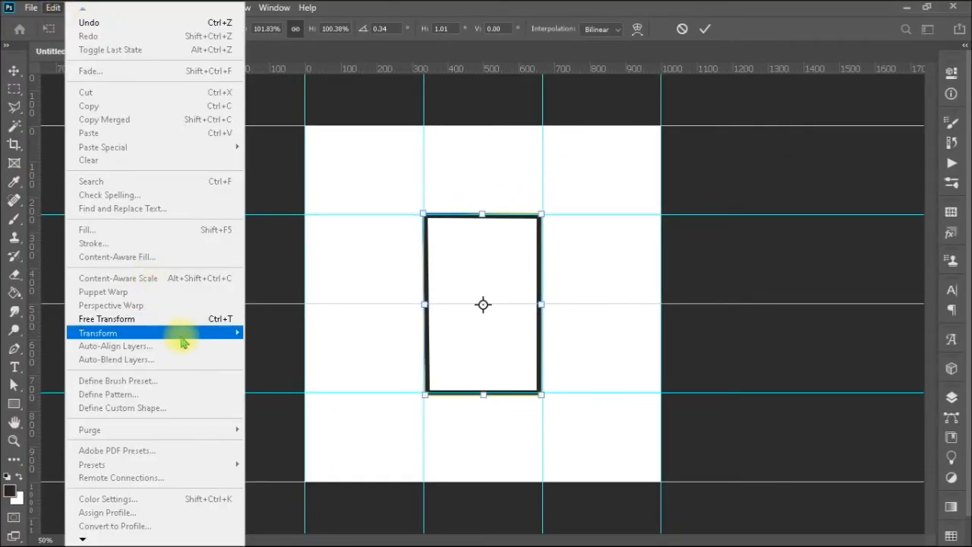
mouse_move(234, 332)
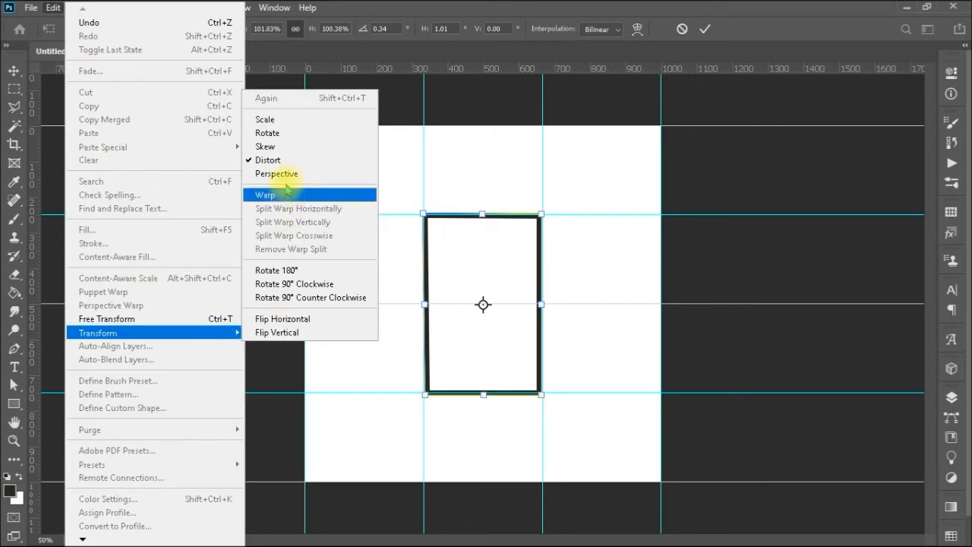
click(334, 173)
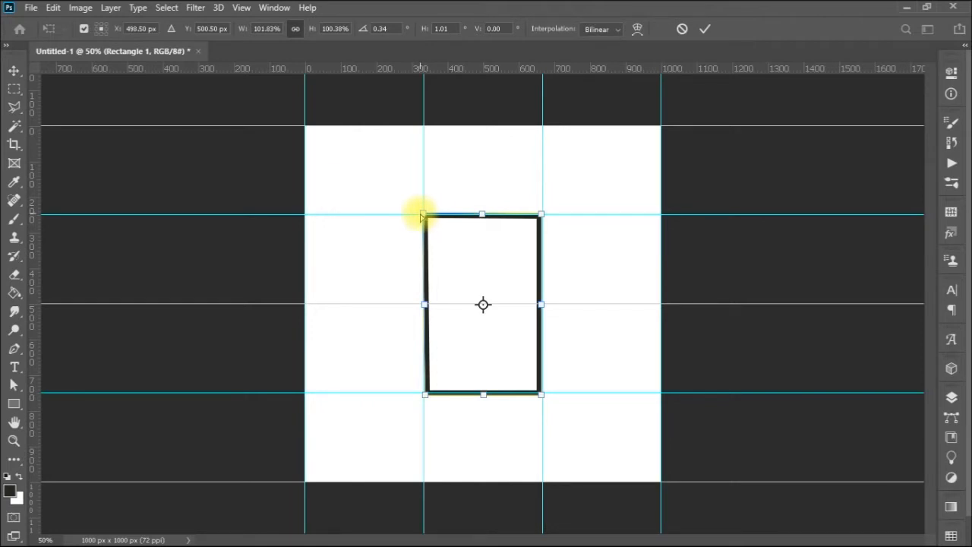
mouse_move(430, 217)
mouse_down()
mouse_move(459, 221)
mouse_move(424, 220)
mouse_move(423, 267)
mouse_move(426, 174)
mouse_move(424, 216)
mouse_up()
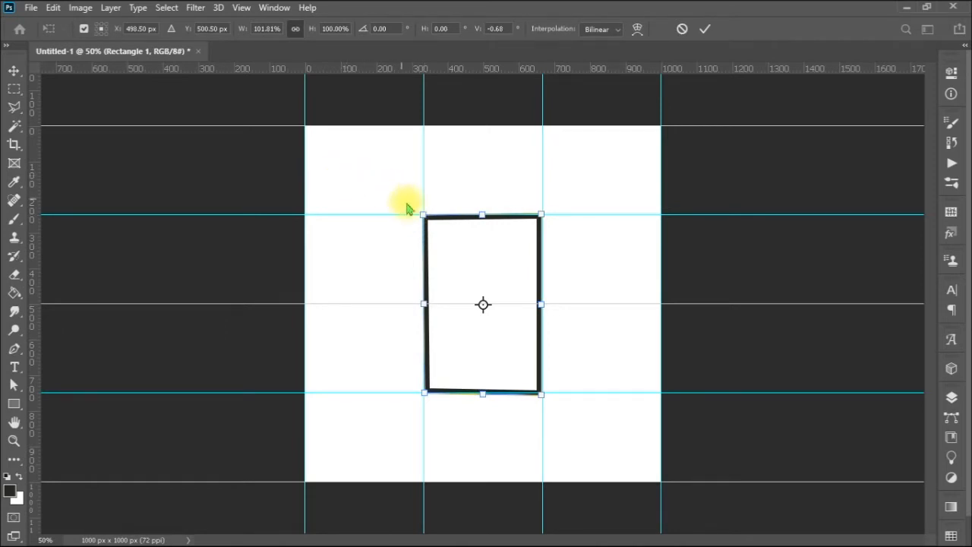
key(Return)
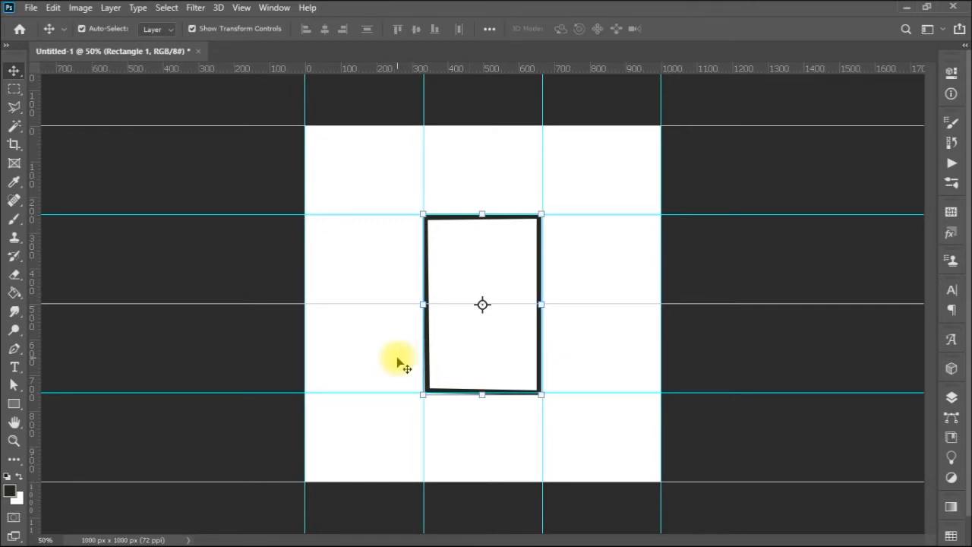
Scale the rectangle proportionally to about 104.4% from its left side and rotate it by about 0.17°
key(v)
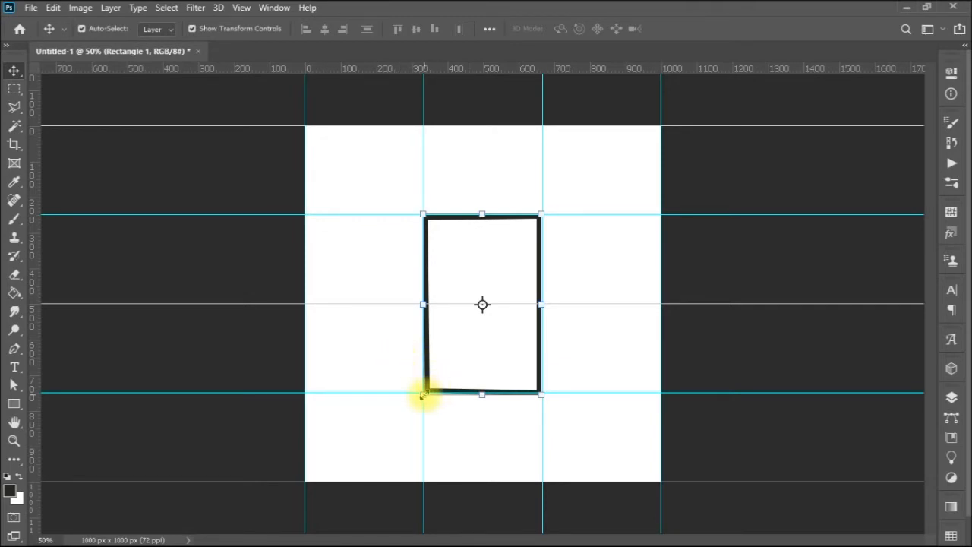
mouse_move(423, 394)
mouse_down()
mouse_move(392, 436)
mouse_move(421, 395)
mouse_up()
mouse_move(424, 306)
mouse_down()
mouse_move(342, 306)
mouse_move(417, 306)
mouse_up()
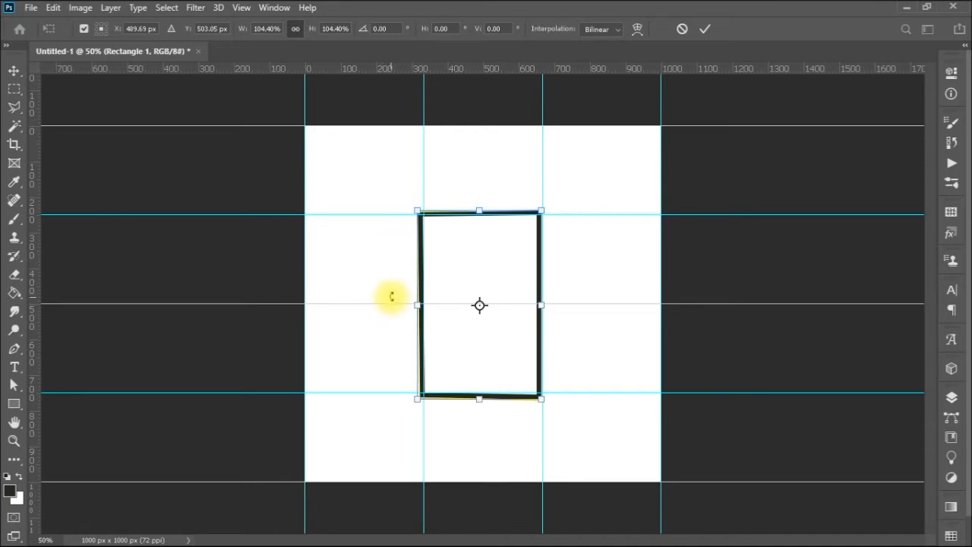
mouse_move(392, 289)
mouse_down()
mouse_move(397, 245)
mouse_move(388, 286)
mouse_up()
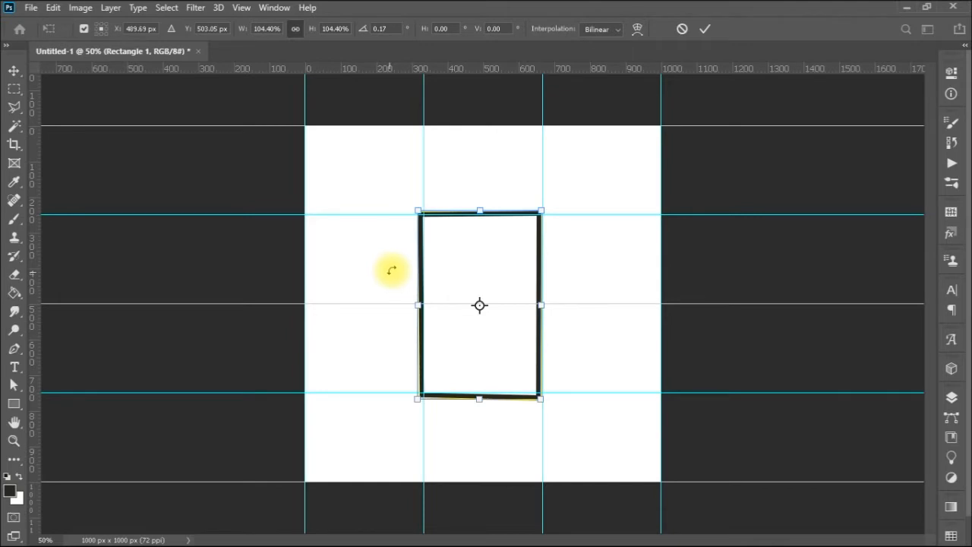
click(439, 252)
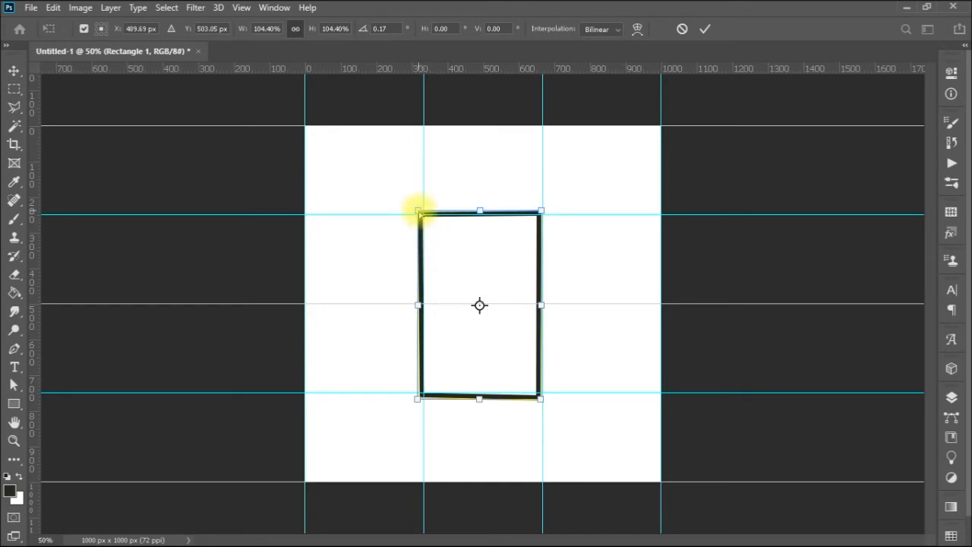
Try distorting the rectangle's upper-left corner freely and skewing it along the top edge, undoing each attempt
drag(416, 213, 372, 183)
drag(354, 262, 356, 165)
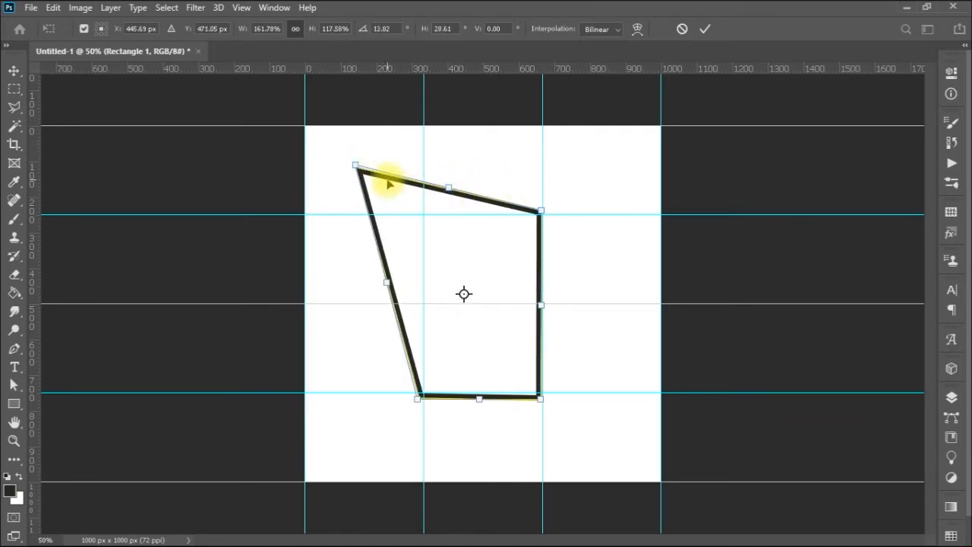
key(ctrl+z)
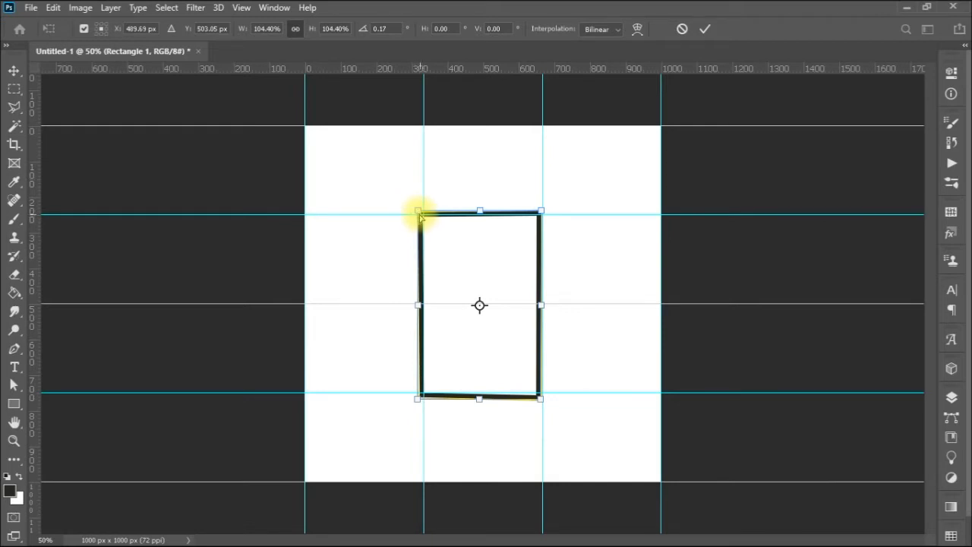
mouse_move(418, 214)
mouse_down()
mouse_move(410, 213)
mouse_move(418, 294)
mouse_move(300, 220)
mouse_move(315, 208)
mouse_move(403, 202)
mouse_move(417, 158)
mouse_move(497, 152)
mouse_move(432, 317)
mouse_move(433, 179)
mouse_move(319, 200)
mouse_move(335, 258)
mouse_move(330, 213)
mouse_move(401, 208)
mouse_move(430, 218)
mouse_move(341, 210)
mouse_move(445, 206)
mouse_move(445, 352)
mouse_move(434, 342)
mouse_move(429, 358)
mouse_move(436, 215)
mouse_move(434, 206)
mouse_move(424, 213)
mouse_up()
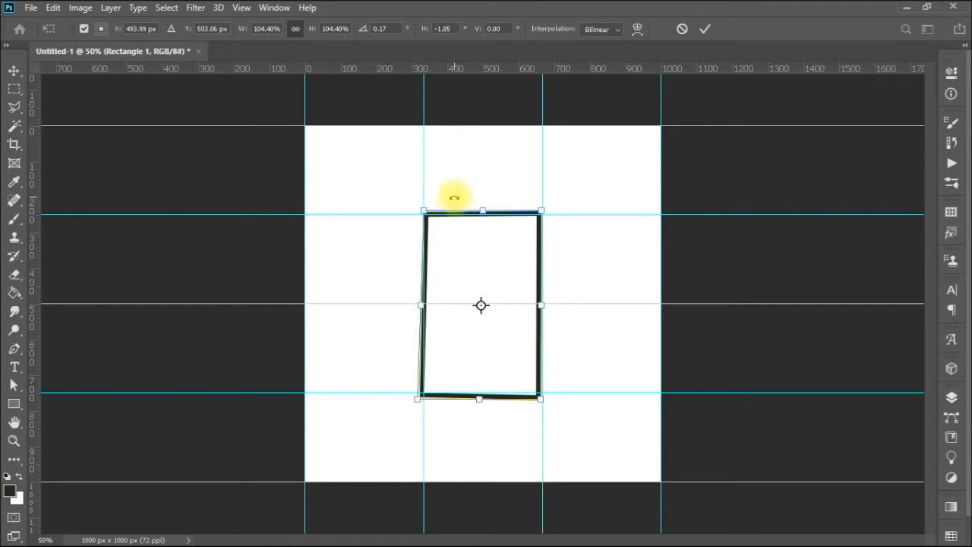
key(ctrl+z)
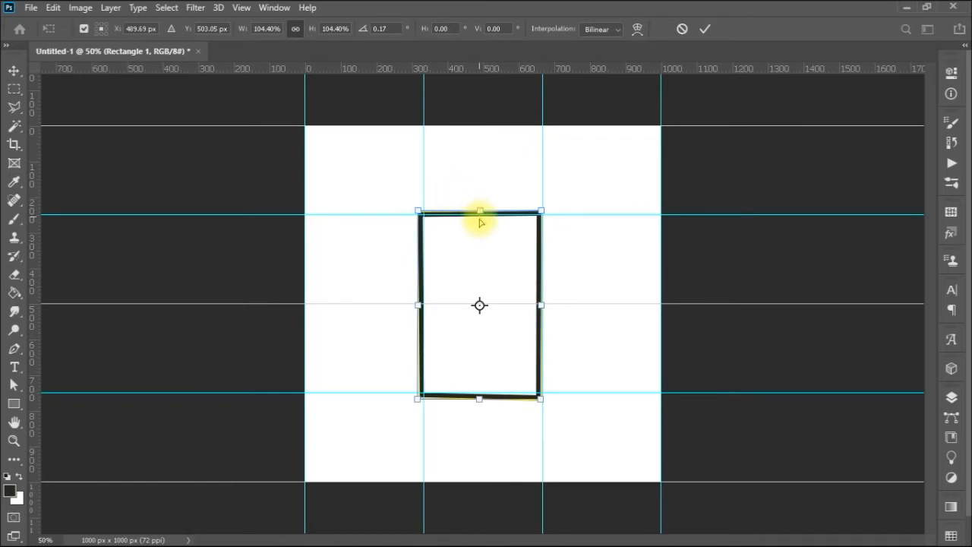
Try skewing the rectangle's top edge by about -1.85° and crossing its top corners in perspective, and discard the transformation
mouse_move(480, 214)
mouse_down()
mouse_move(436, 210)
mouse_move(513, 216)
mouse_move(412, 210)
mouse_move(511, 225)
mouse_move(529, 218)
mouse_move(406, 211)
mouse_move(458, 221)
mouse_move(532, 215)
mouse_move(421, 218)
mouse_move(559, 213)
mouse_move(444, 217)
mouse_move(516, 212)
mouse_move(471, 219)
mouse_move(486, 219)
mouse_up()
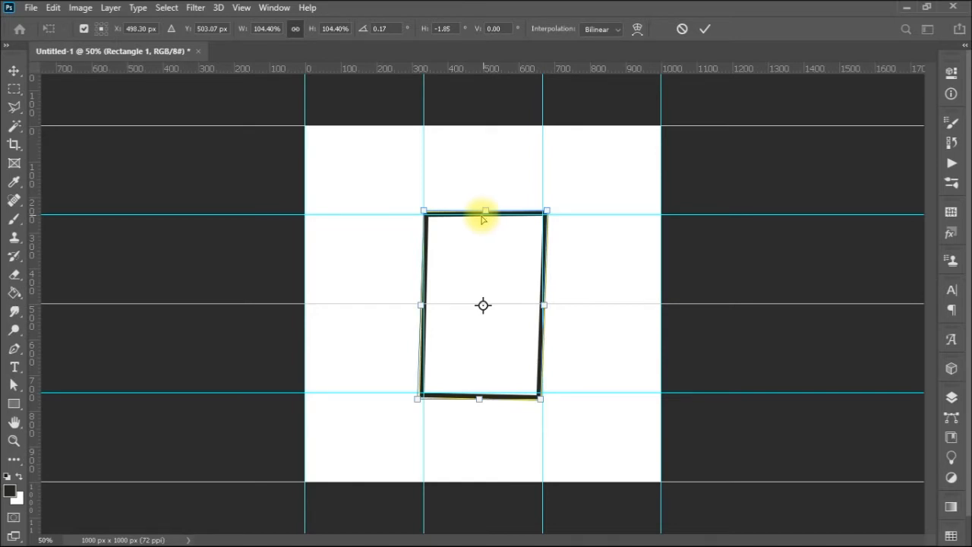
drag(424, 212, 537, 228)
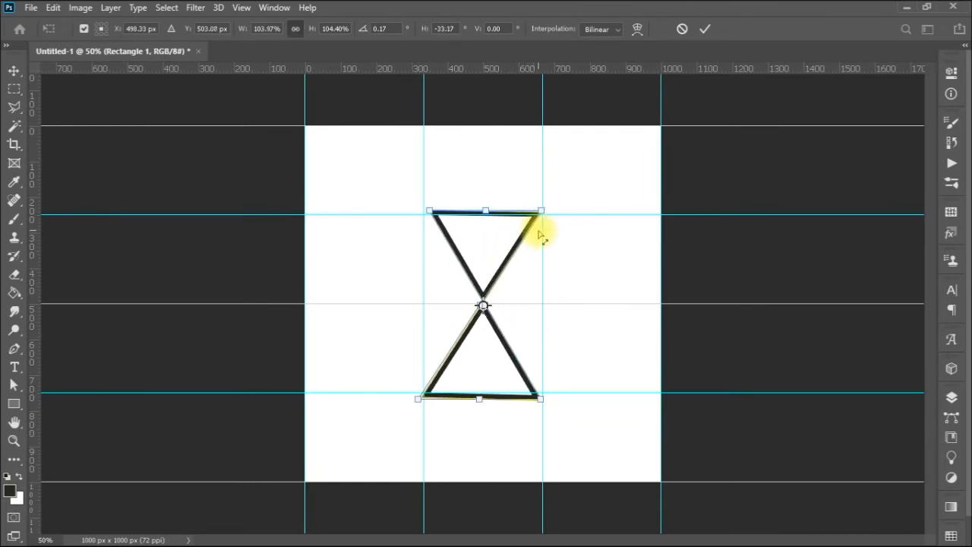
key(ctrl+z)
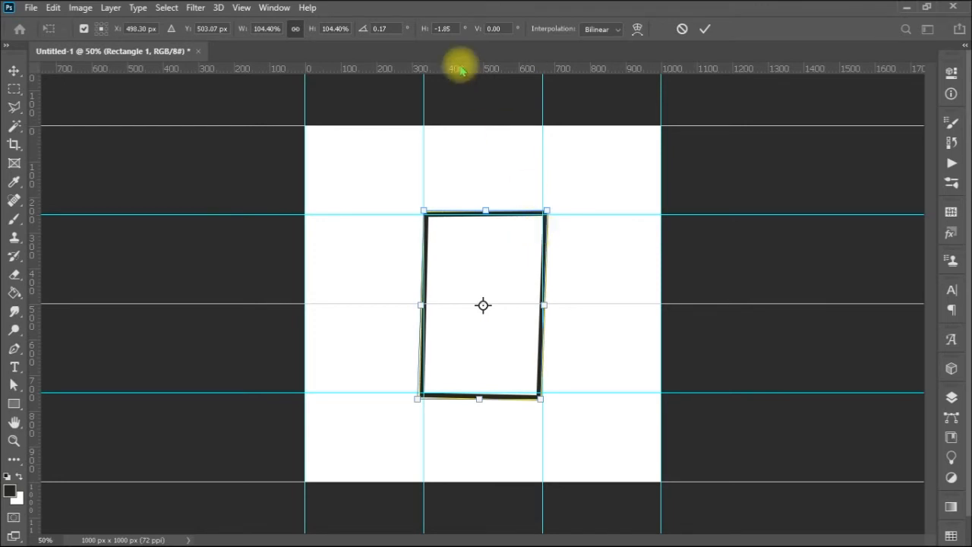
key(Escape)
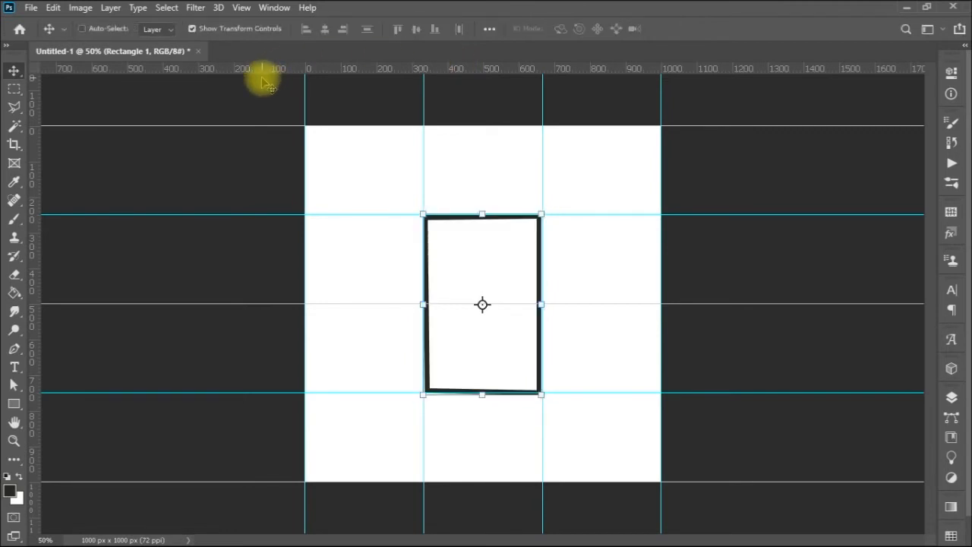
Try moving the rectangle horizontally by setting its transform X position to 47.03 px, undoing the change each time
key(ctrl+t)
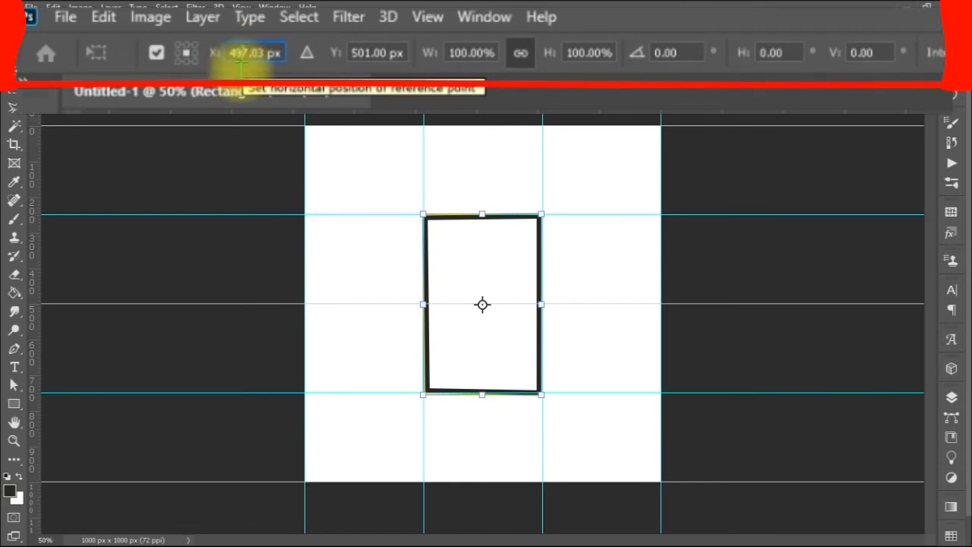
key(BackSpace)
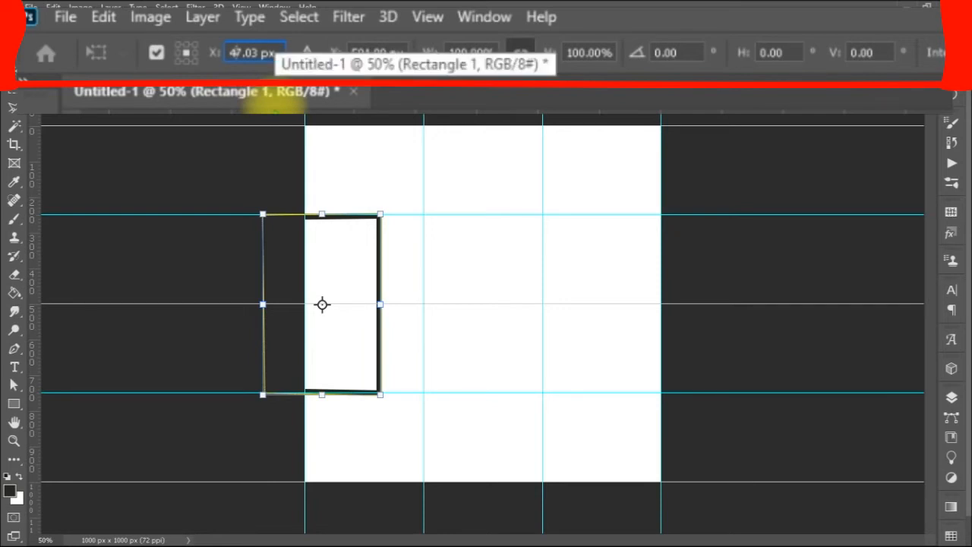
key(ctrl+z)
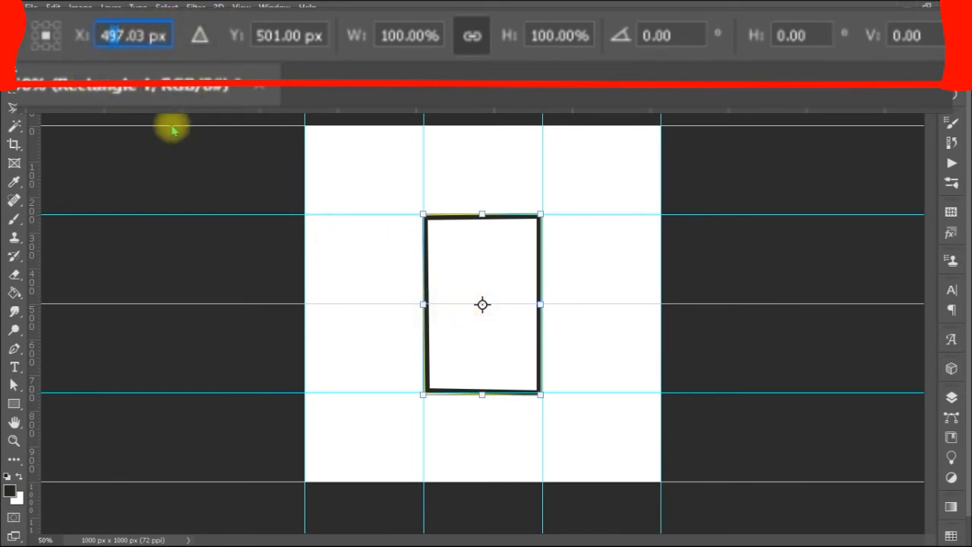
key(BackSpace)
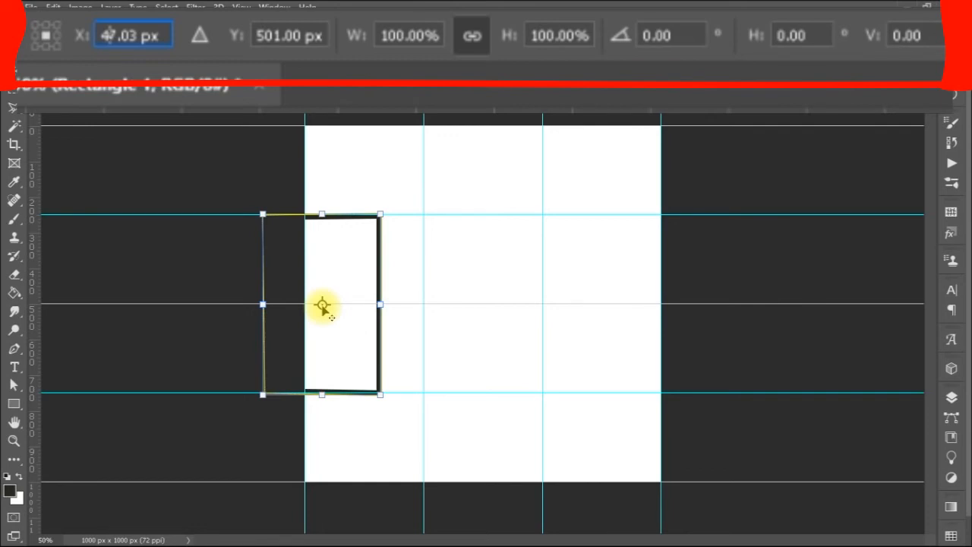
key(ctrl+z)
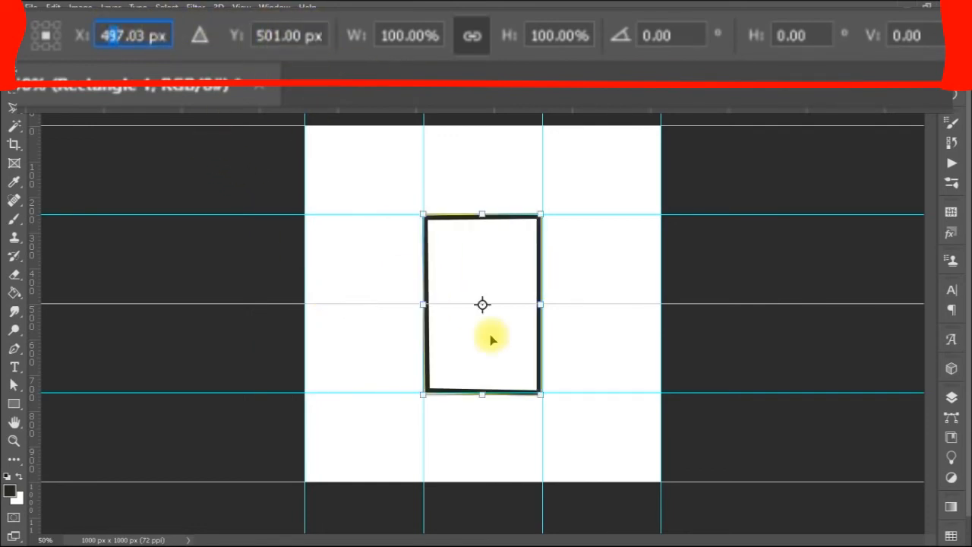
Set the transform reference point to the rectangle's upper-left corner, try rotating it by about 1.05°, and reset the angle to 0°
click(36, 28)
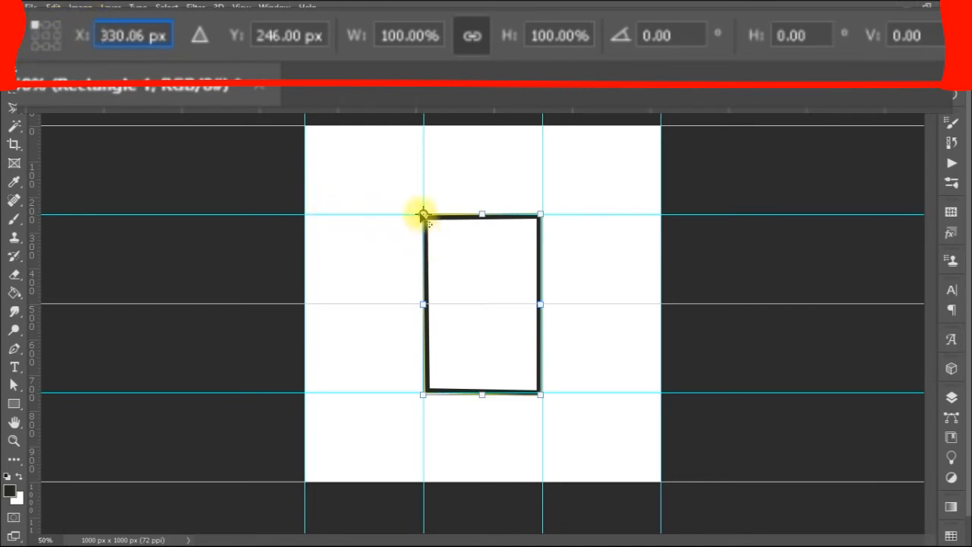
mouse_move(408, 207)
mouse_down()
mouse_move(430, 196)
mouse_move(380, 213)
mouse_move(400, 195)
mouse_up()
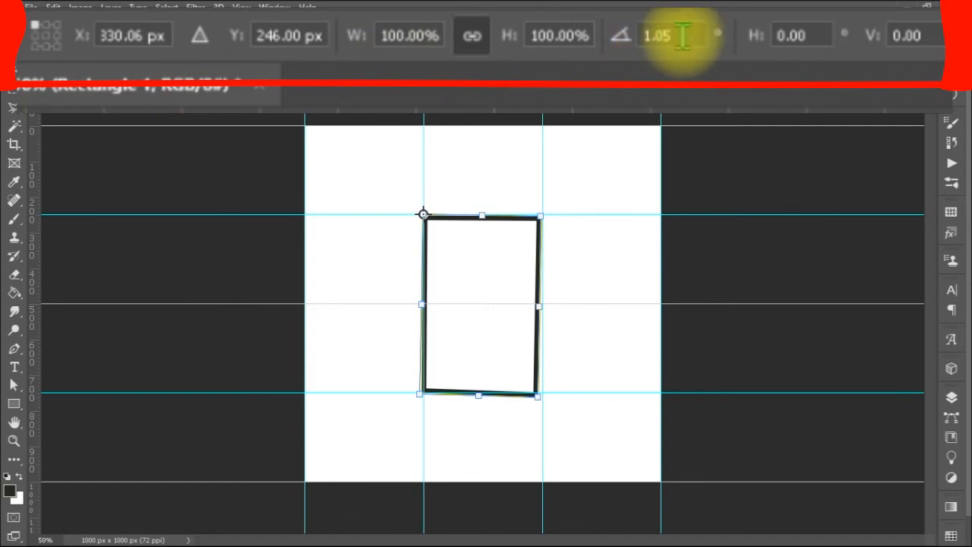
click(699, 34)
text(0)
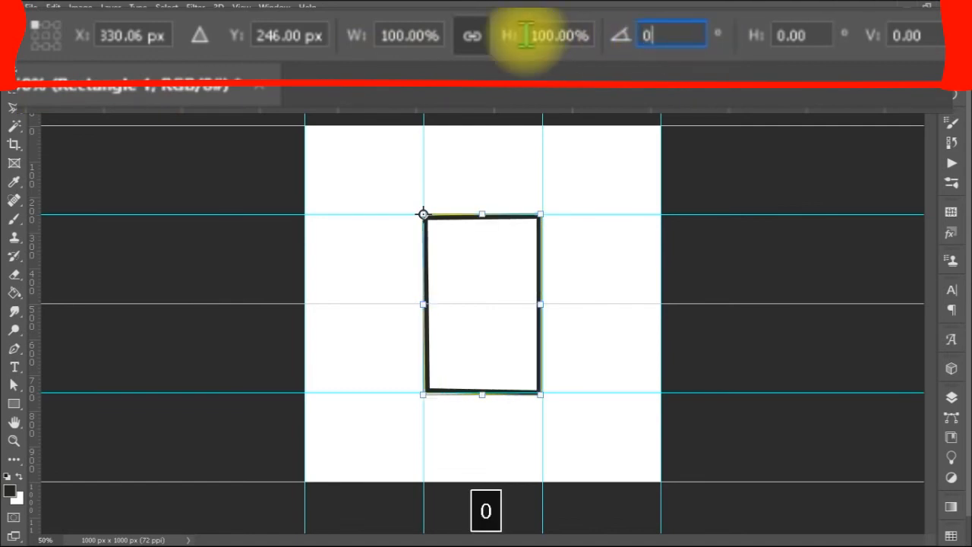
key(Return)
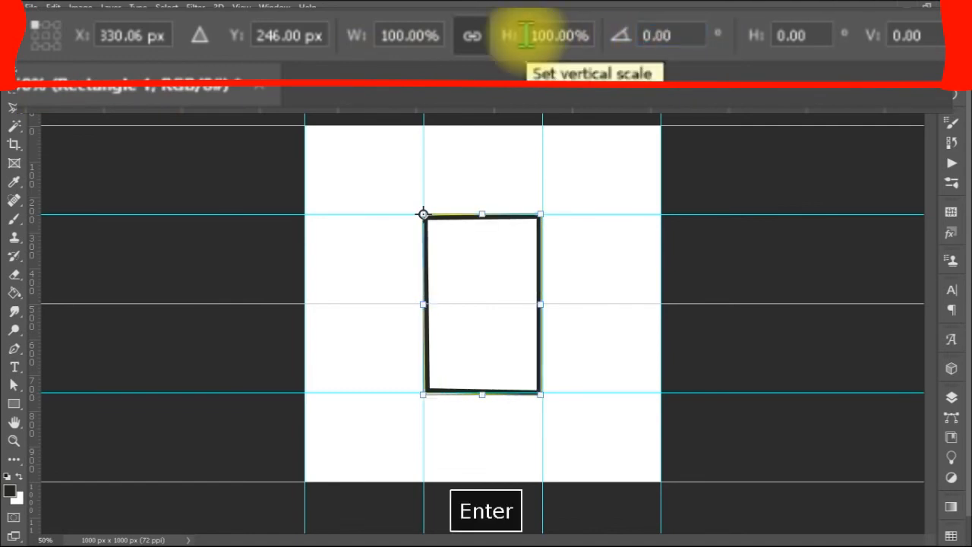
Try rotating the rectangle by 30° around its upper-left corner and reset the rotation angle to 0°
click(641, 37)
click(641, 35)
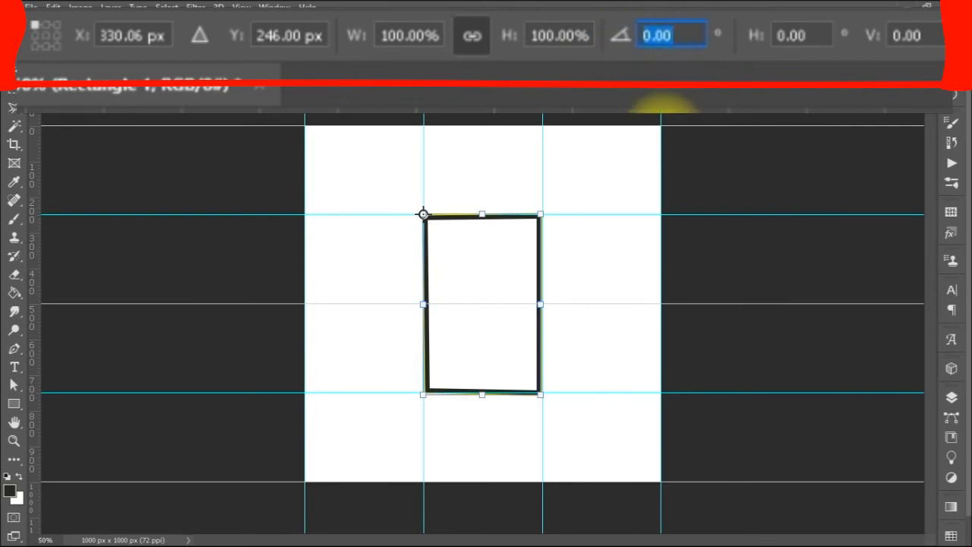
text(30)
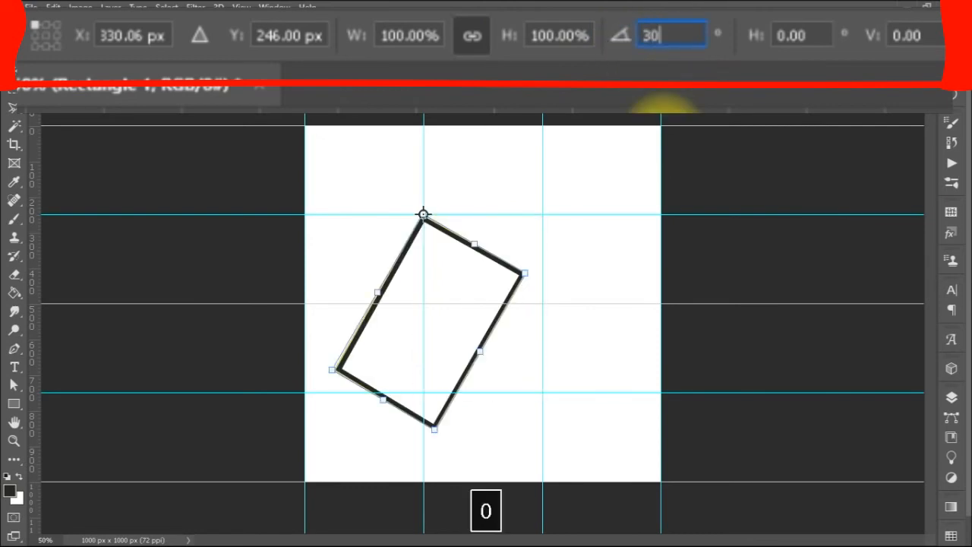
key(BackSpace)
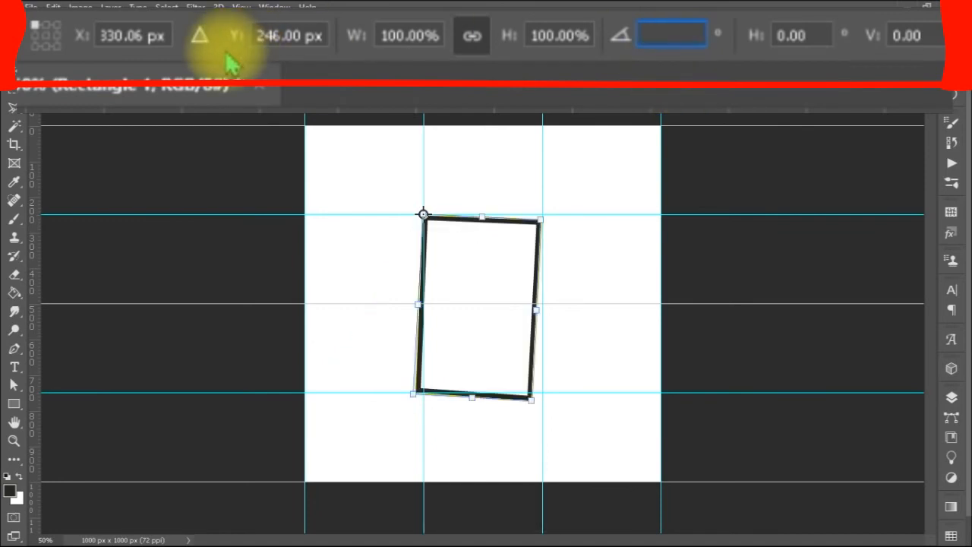
text(0)
key(Return)
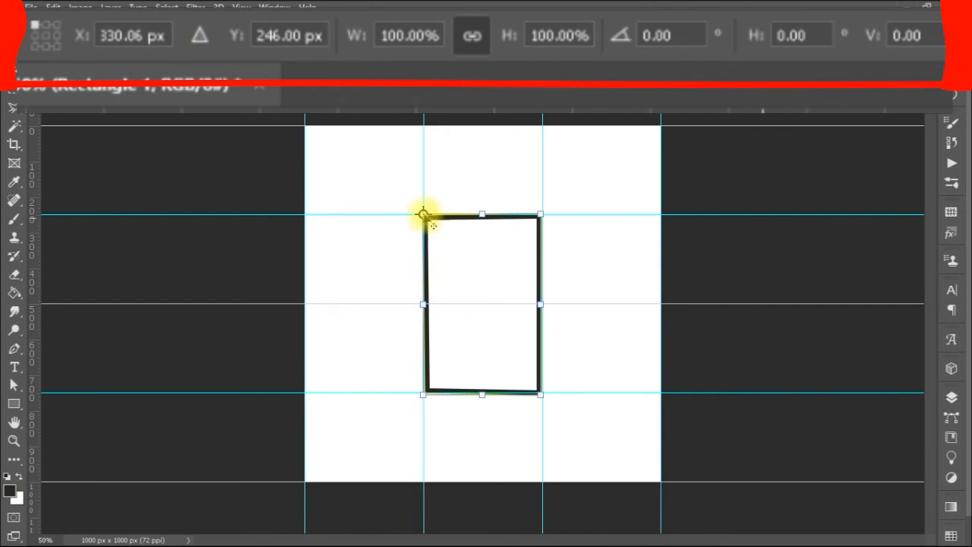
Return the reference point to the rectangle's center and try a 30° rotation around it, undoing the rotation
click(45, 34)
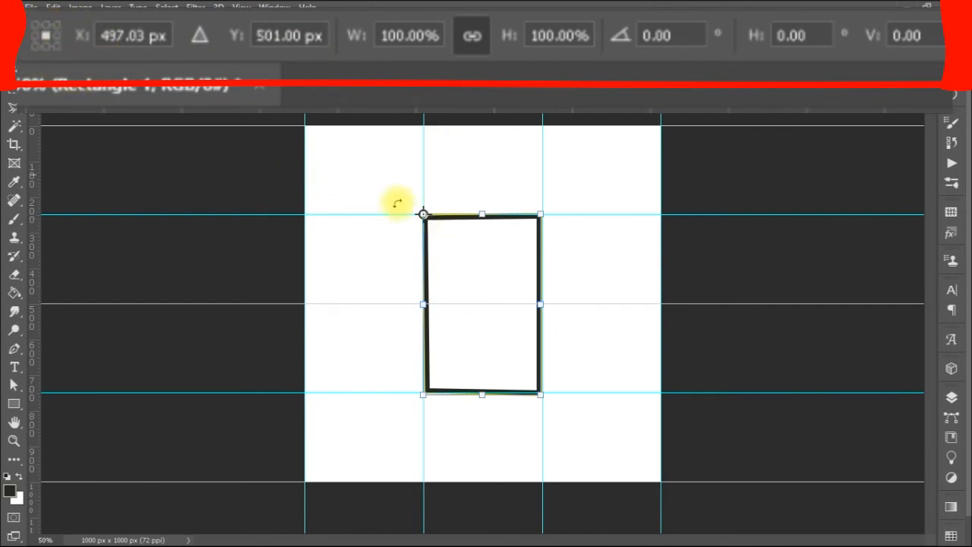
key(Return)
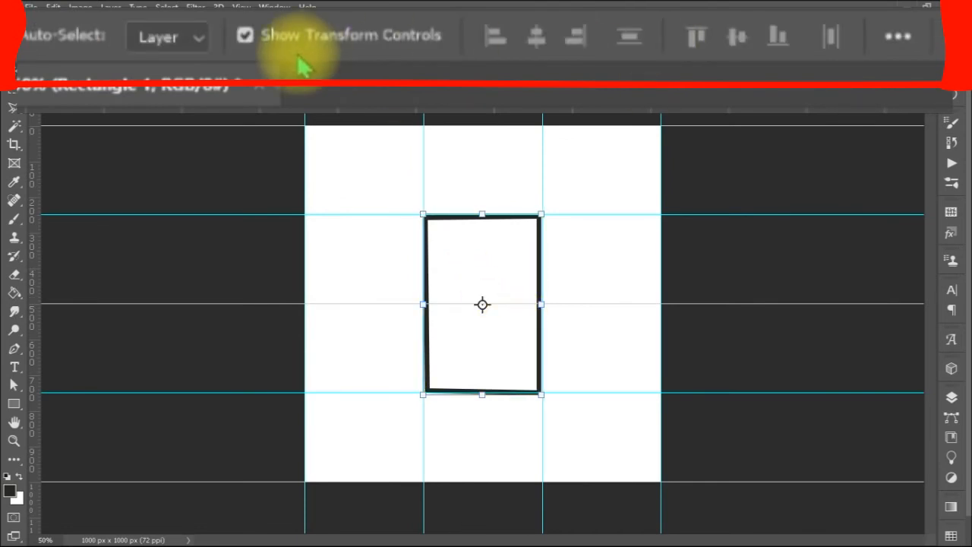
key(ctrl+t)
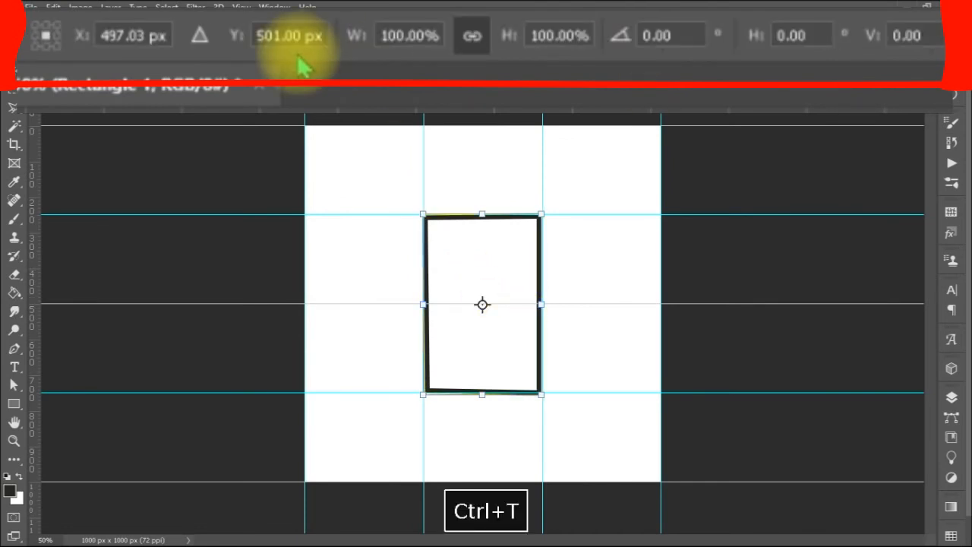
click(637, 35)
text(3)
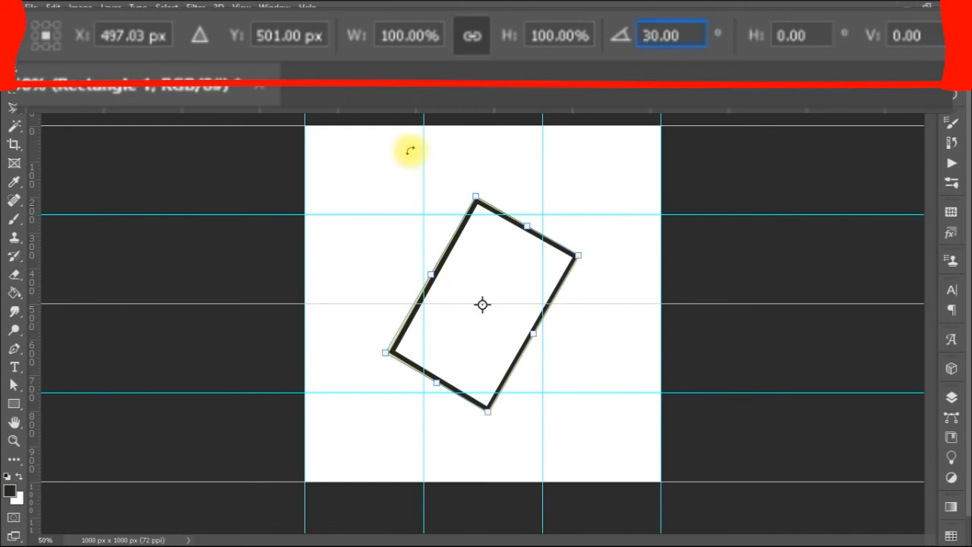
key(ctrl+z)
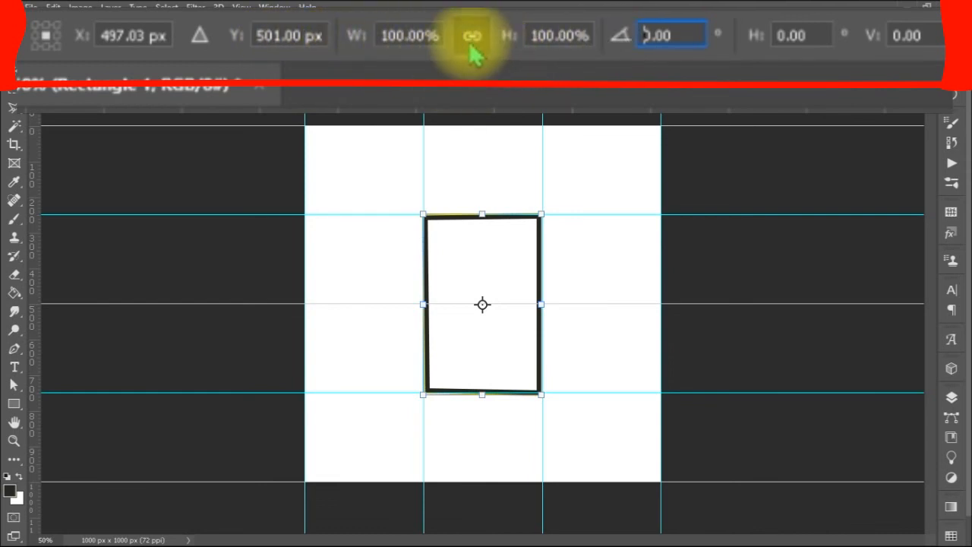
Try scaling the rectangle to 150% with width and height linked, and set the scale back to 100%
click(398, 39)
key(BackSpace)
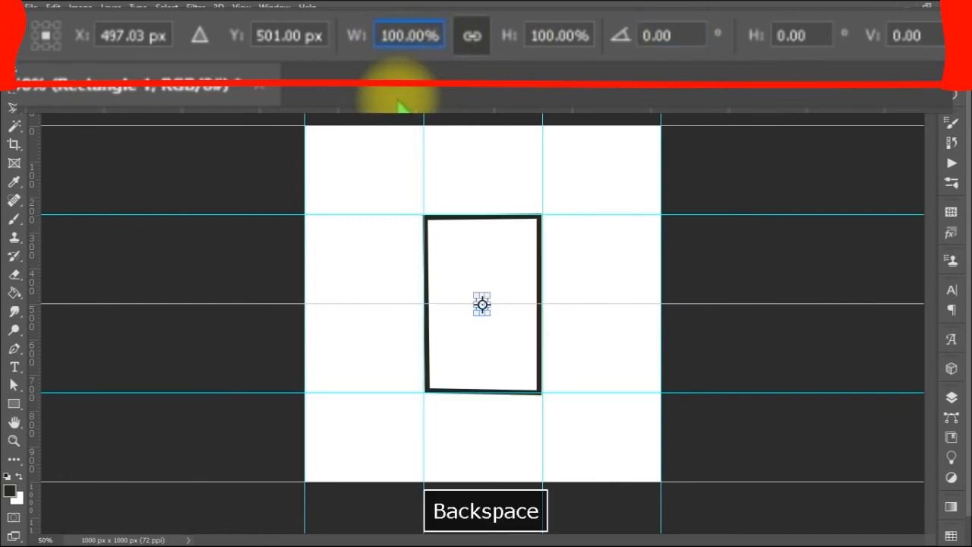
text(5)
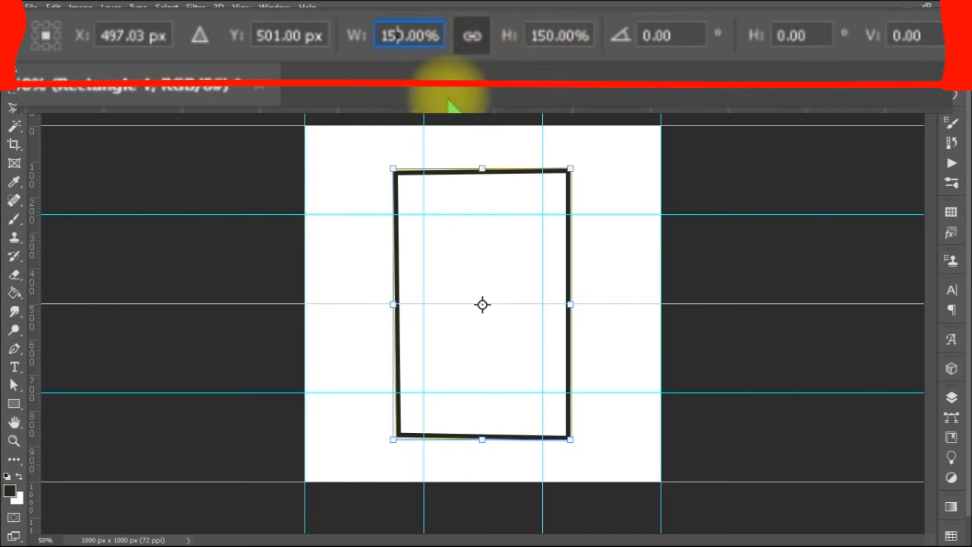
key(BackSpace)
text(0)
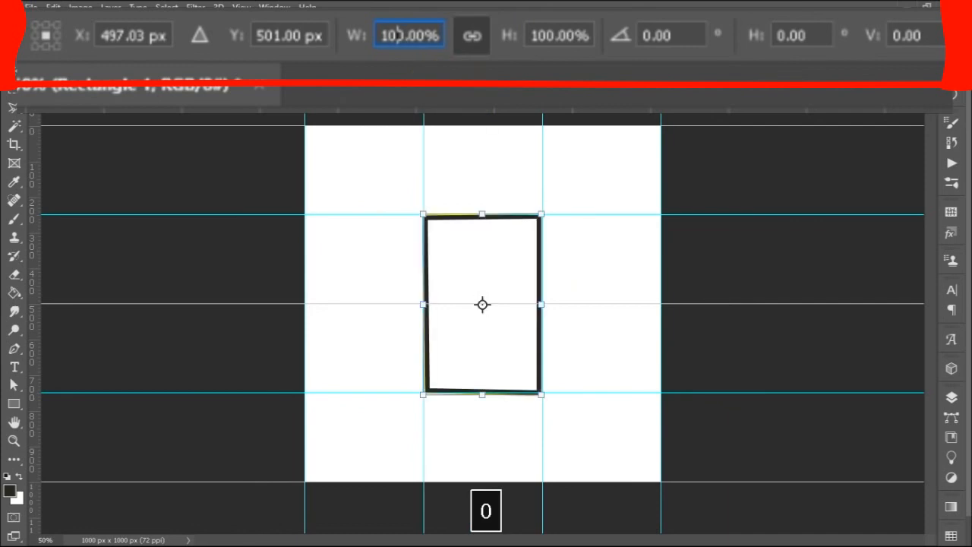
Unlink the width and height scaling, try reducing only the rectangle's width to 10.02%, and undo the width change
click(481, 38)
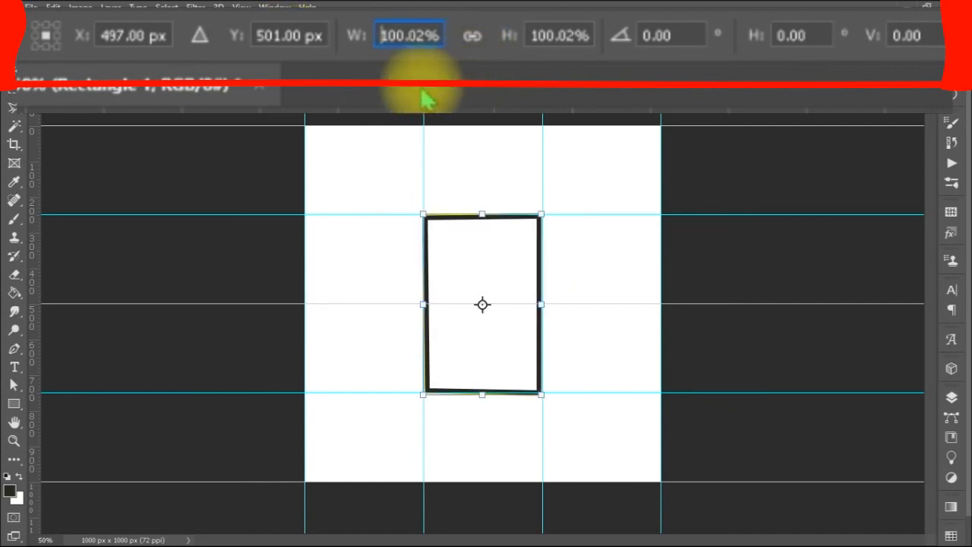
click(387, 36)
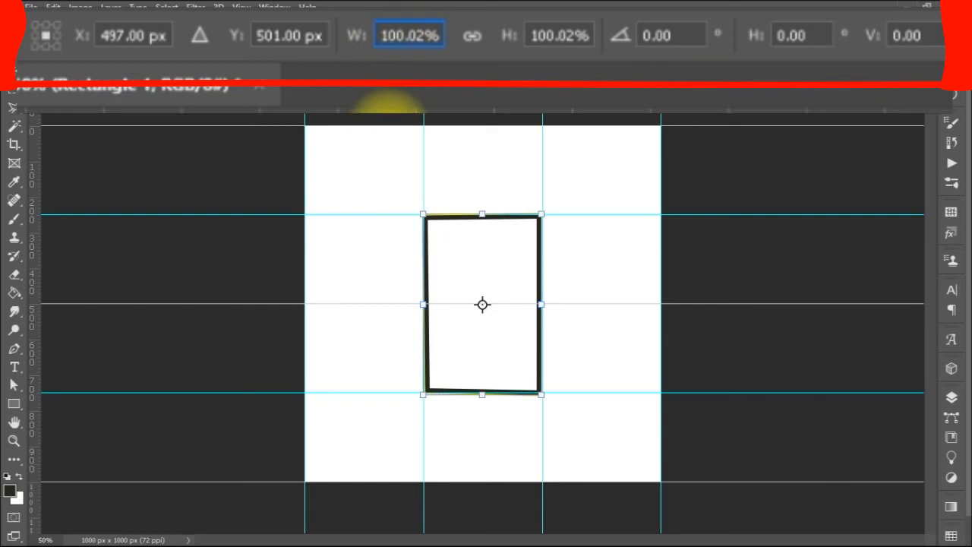
key(Delete)
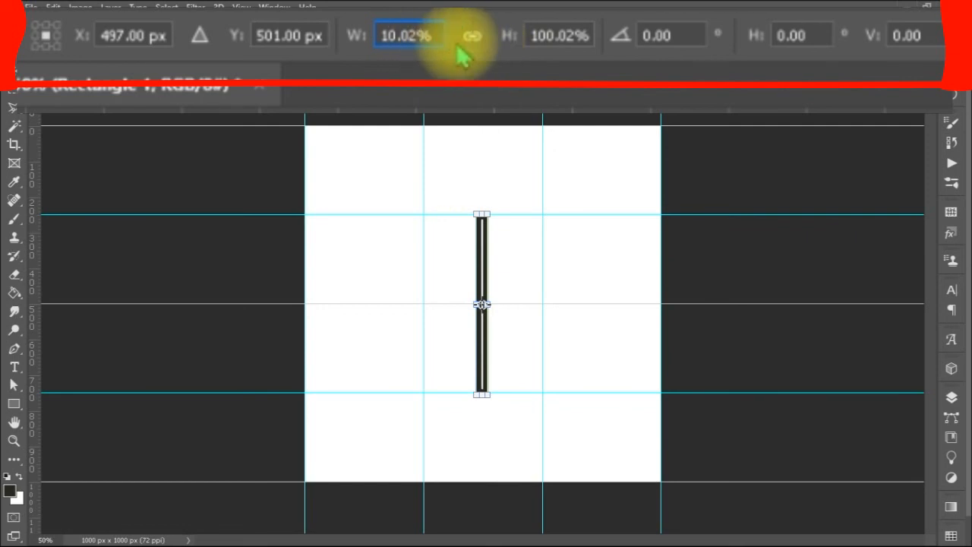
key(ctrl+z)
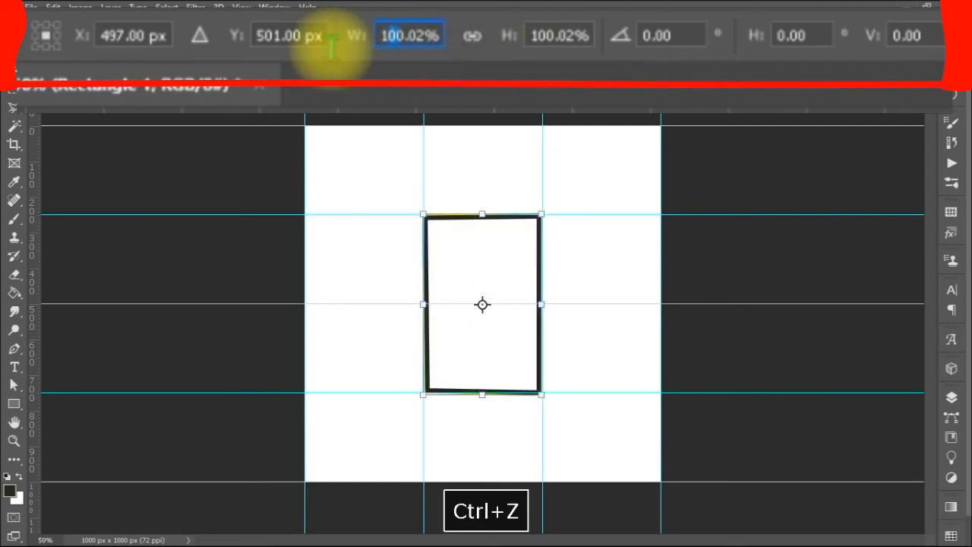
key(Return)
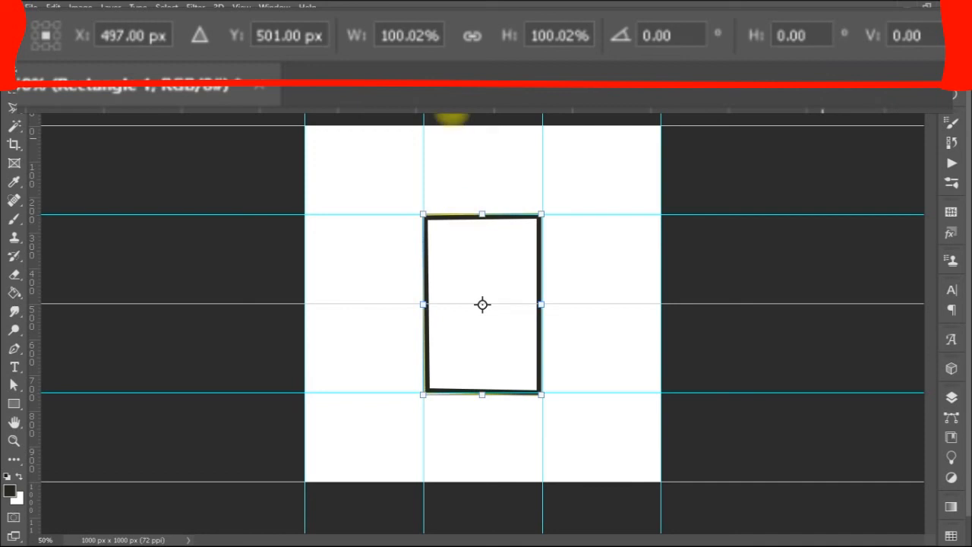
Try skewing the rectangle horizontally by 10° and reset the horizontal skew to 0°
click(787, 35)
text(1)
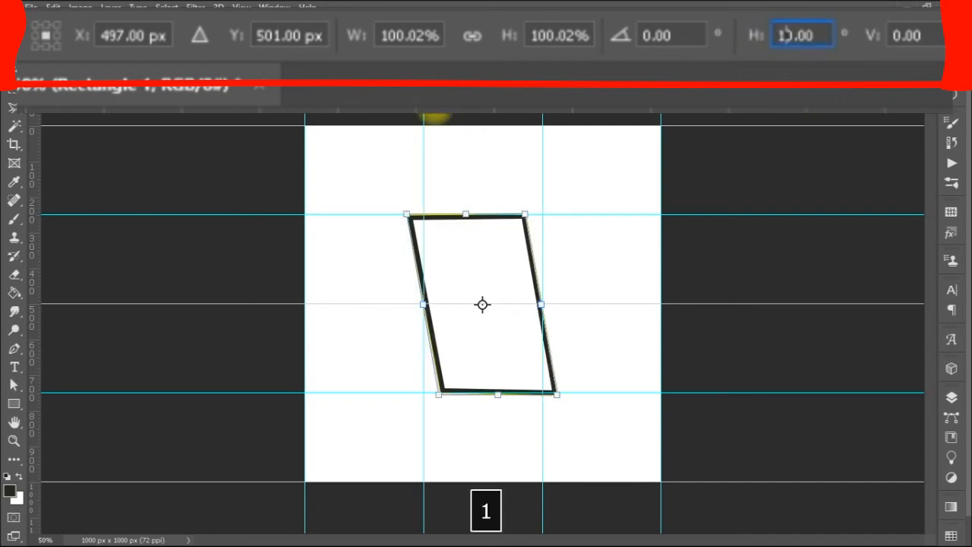
key(BackSpace)
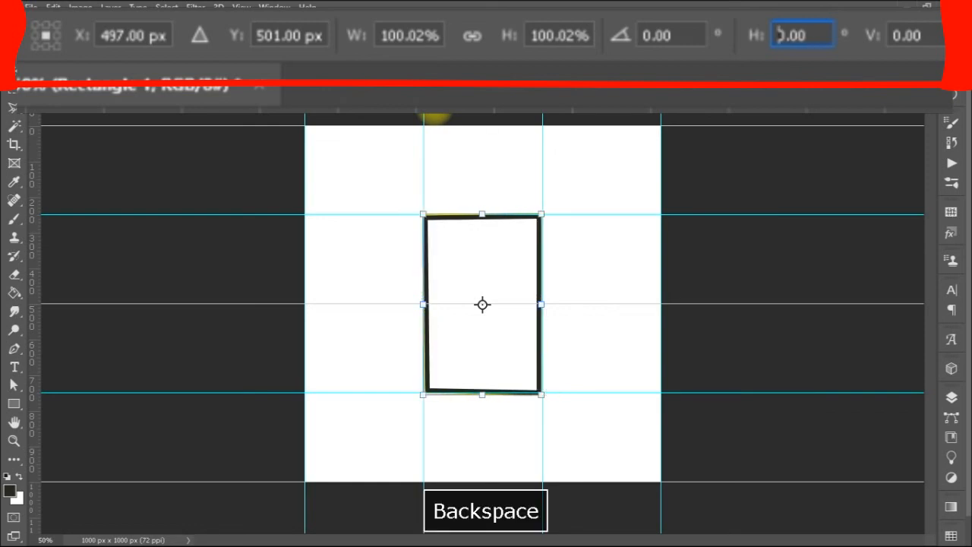
Set the rectangle's vertical skew to 30°
click(899, 36)
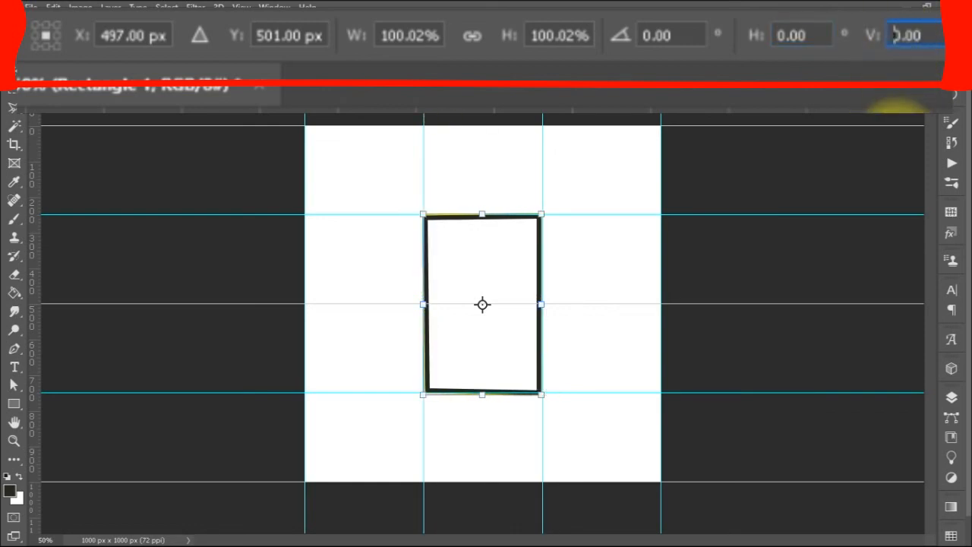
text(3)
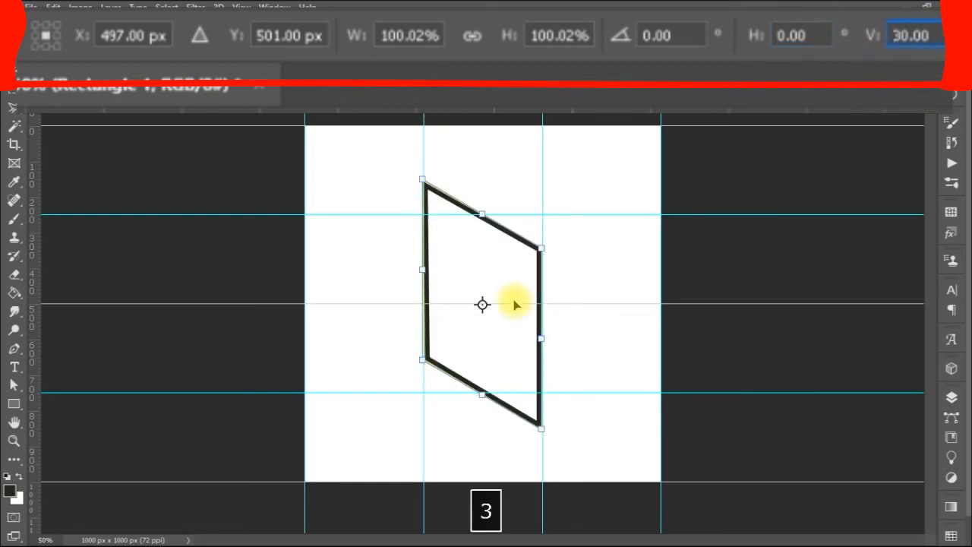